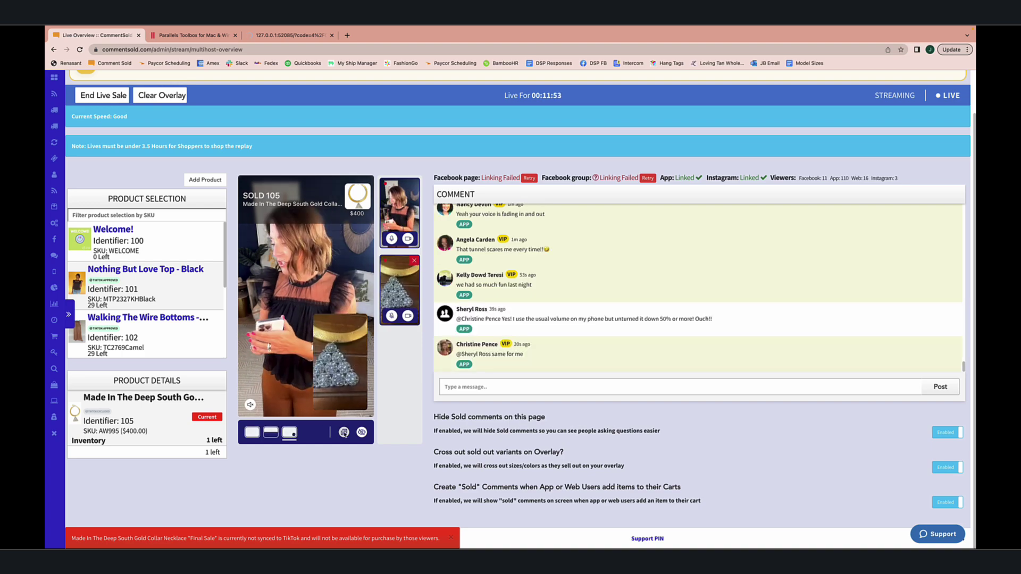
Step: Make the smaller inset camera feed the main live video by swapping the two feeds
left_click(344, 432)
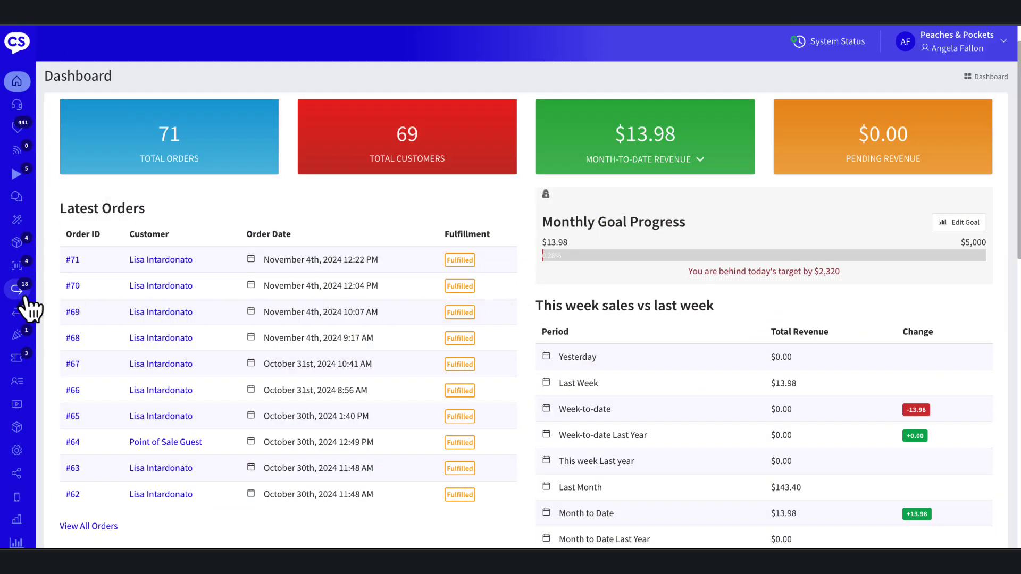
Step: Go to the Live area from the sidebar and switch to the Multisource Live tab
mouse_move(30, 303)
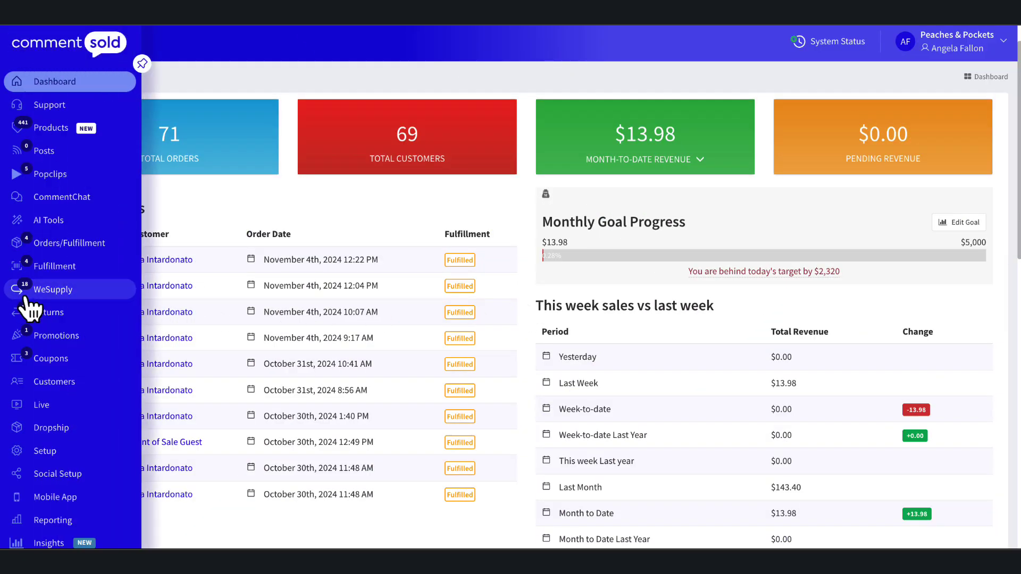
left_click(41, 405)
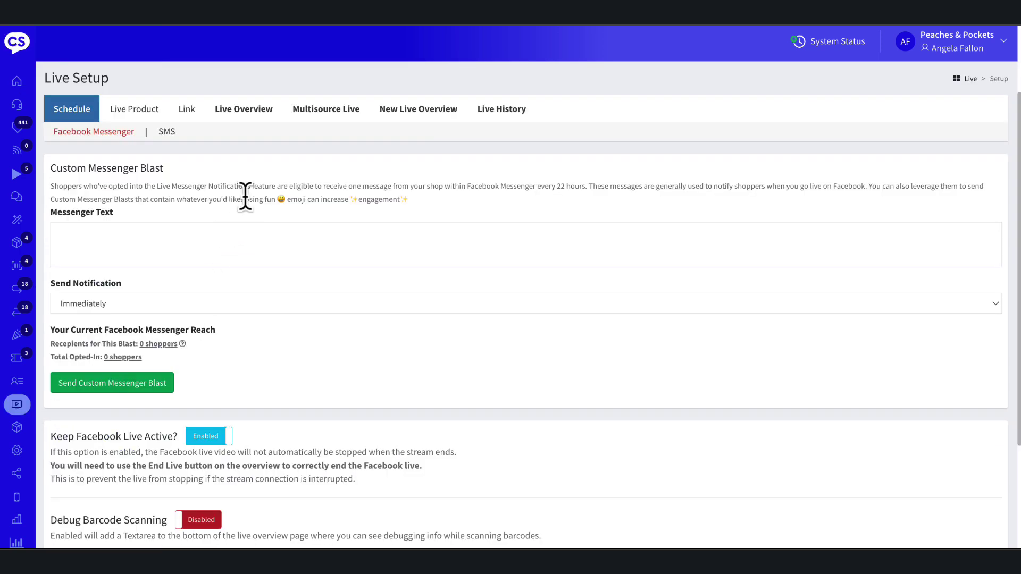
left_click(304, 120)
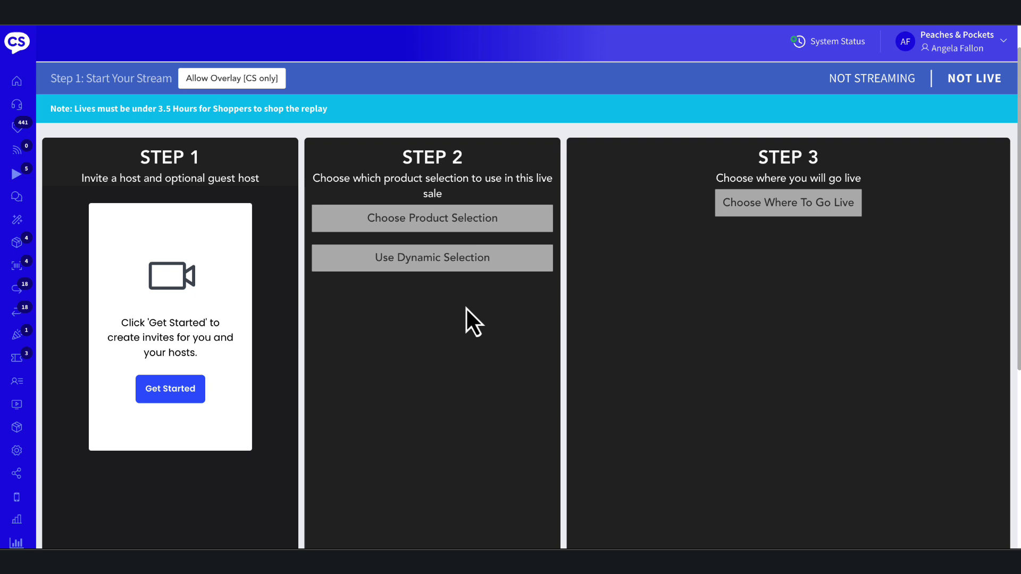
Step: Start Step 1 by generating the host stream invite with Get Started
left_click_drag(260, 179, 80, 178)
left_click(312, 404)
left_click(154, 396)
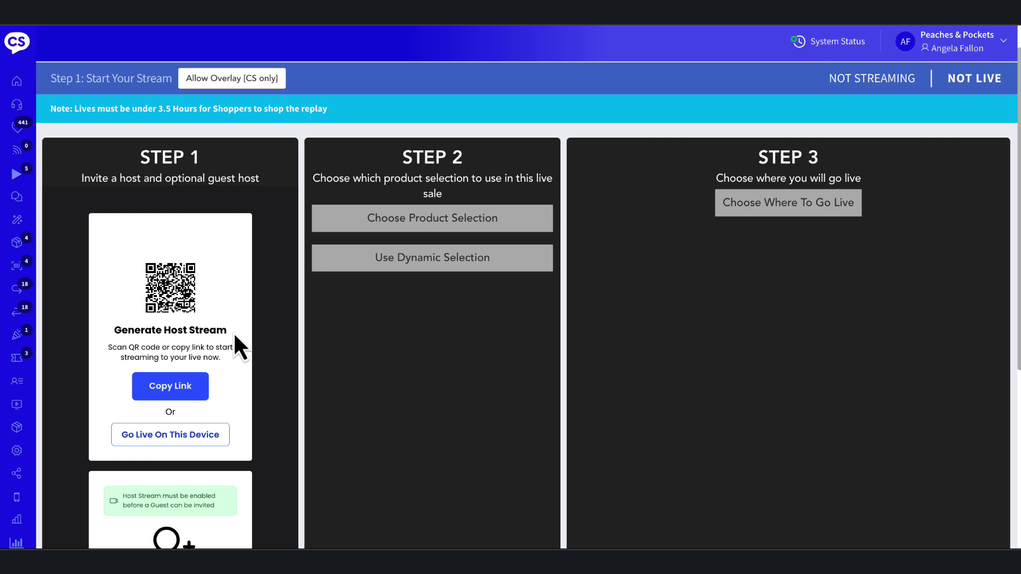
Step: Copy the Generate Host Stream link and move on to going live on this device
left_click_drag(234, 332, 111, 334)
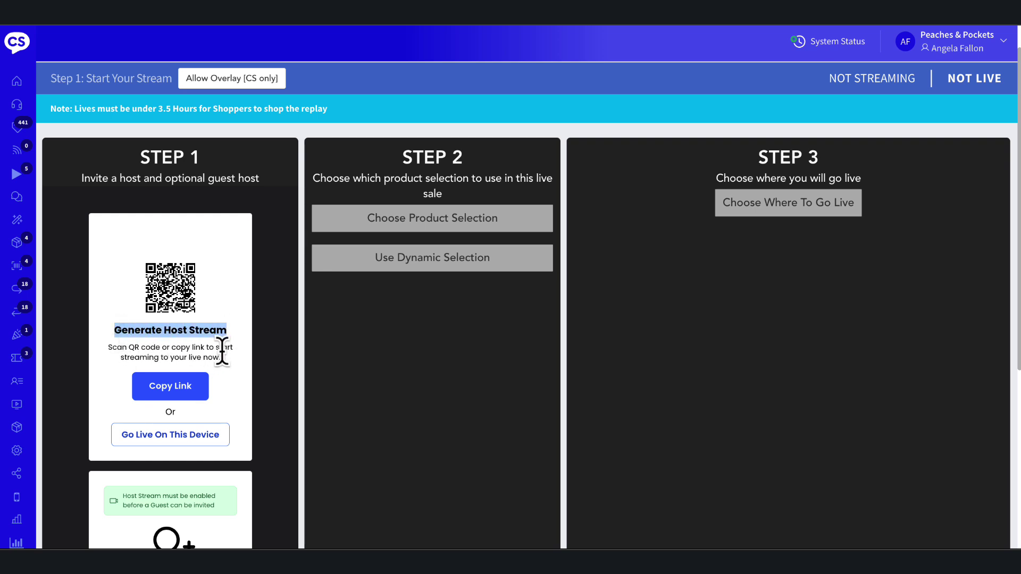
left_click_drag(225, 359, 107, 366)
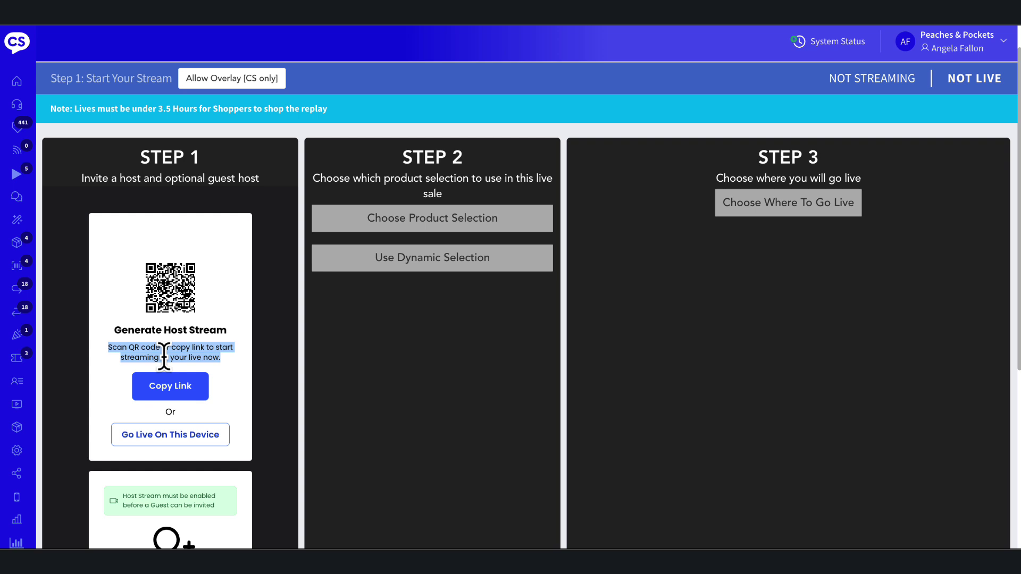
left_click(174, 386)
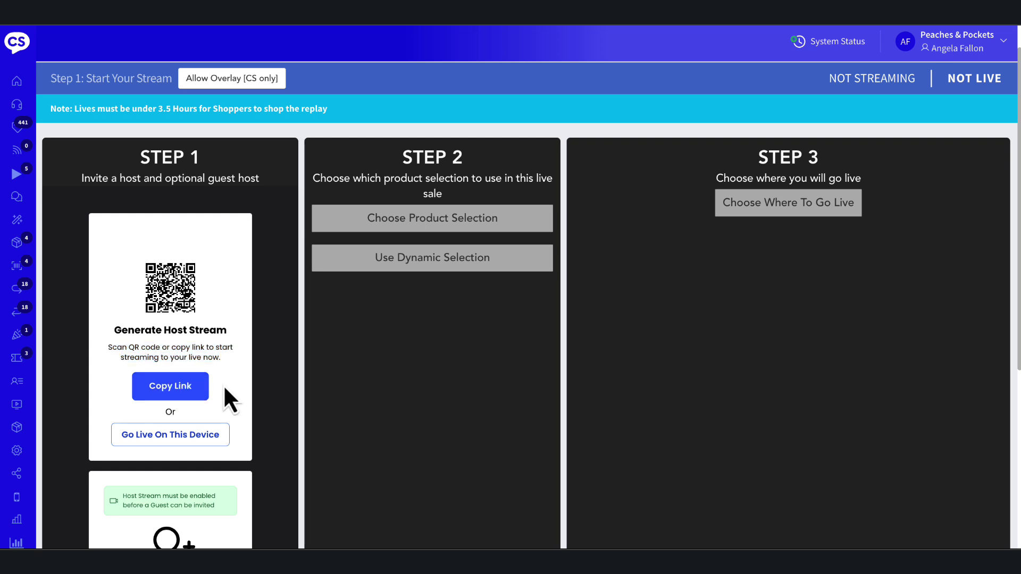
scroll(215, 380, "down", 1)
double_click(158, 361)
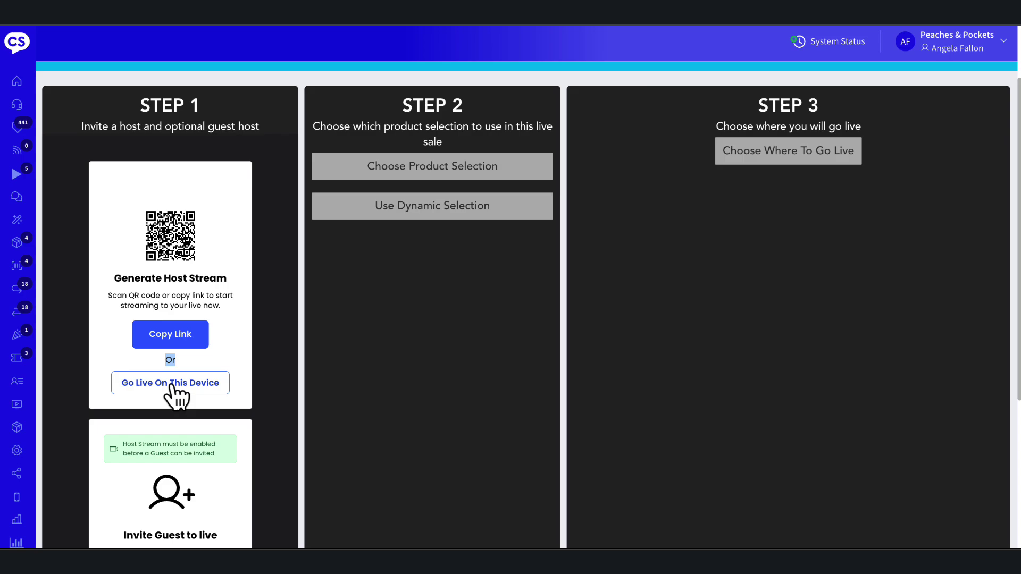
Step: Go live on this device and sign in so the host camera feed loads
left_click(172, 384)
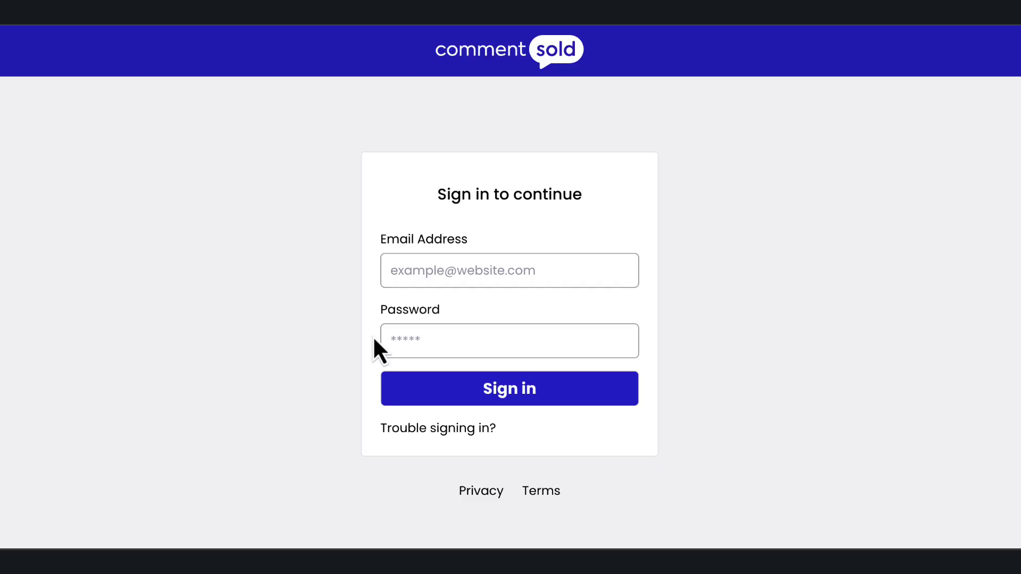
left_click(506, 391)
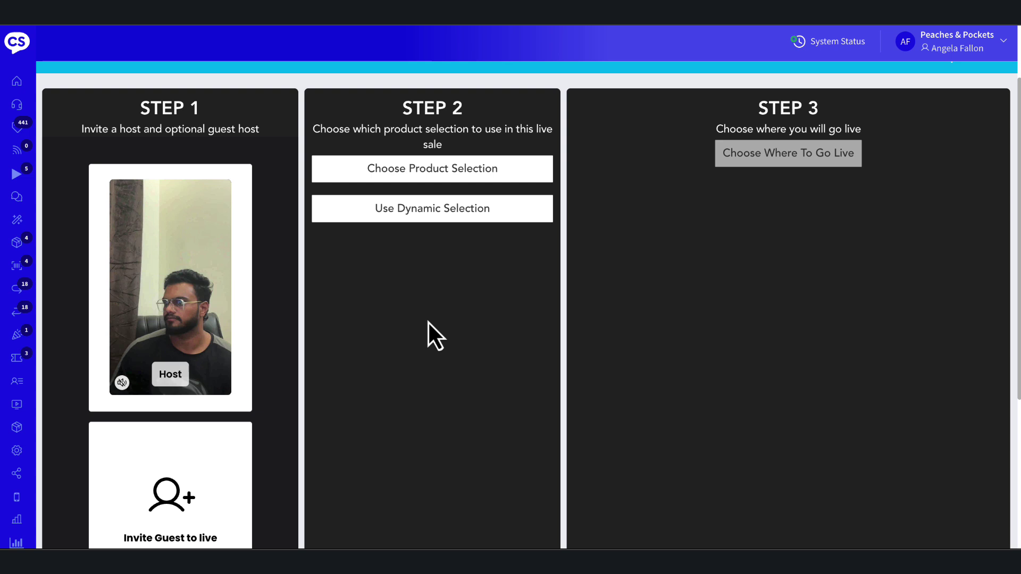
Step: Generate a guest Live Link Invitation with QR code from the Invite Guest card
scroll(219, 315, "down", 4)
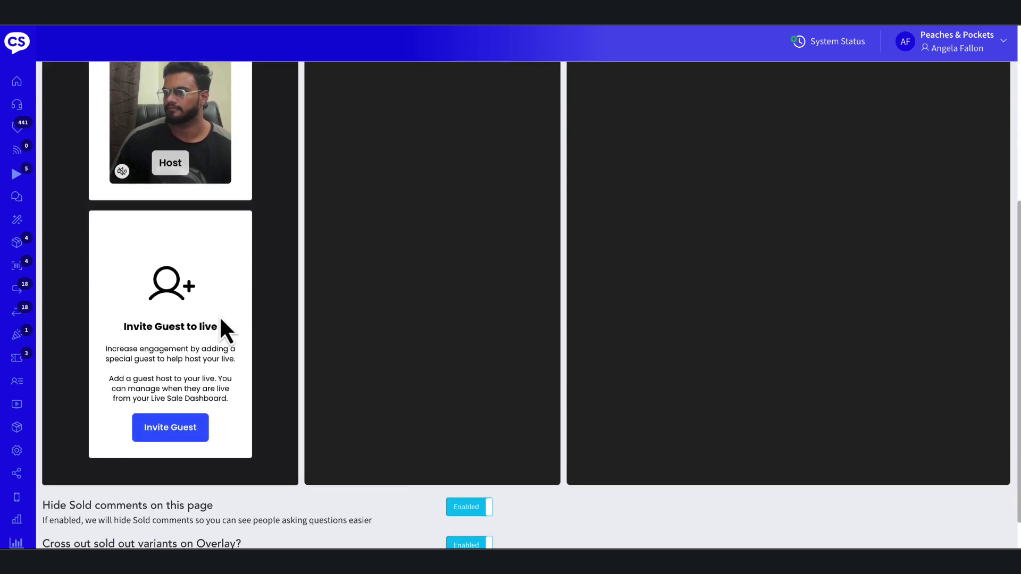
left_click_drag(219, 322, 131, 317)
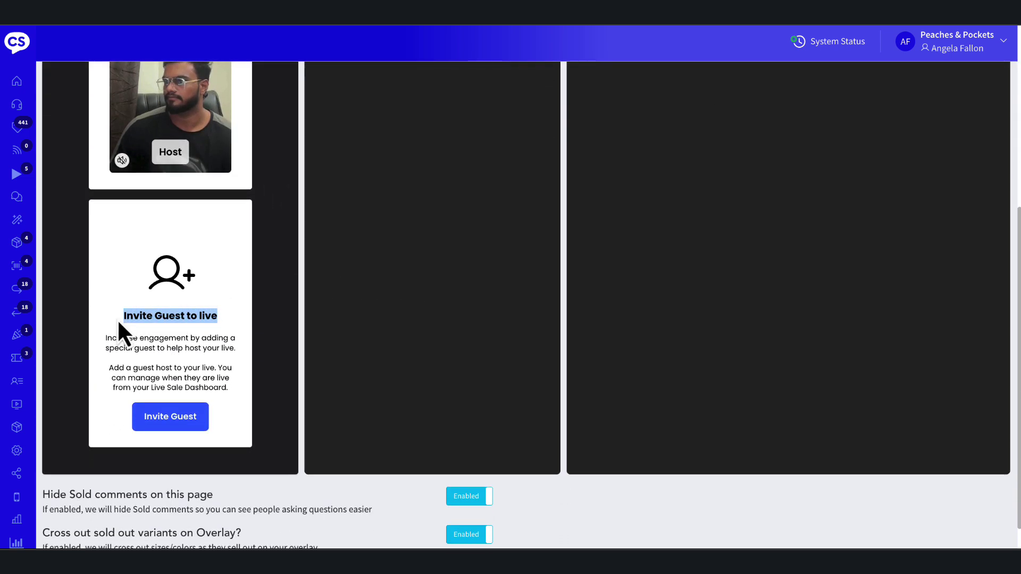
left_click(160, 424)
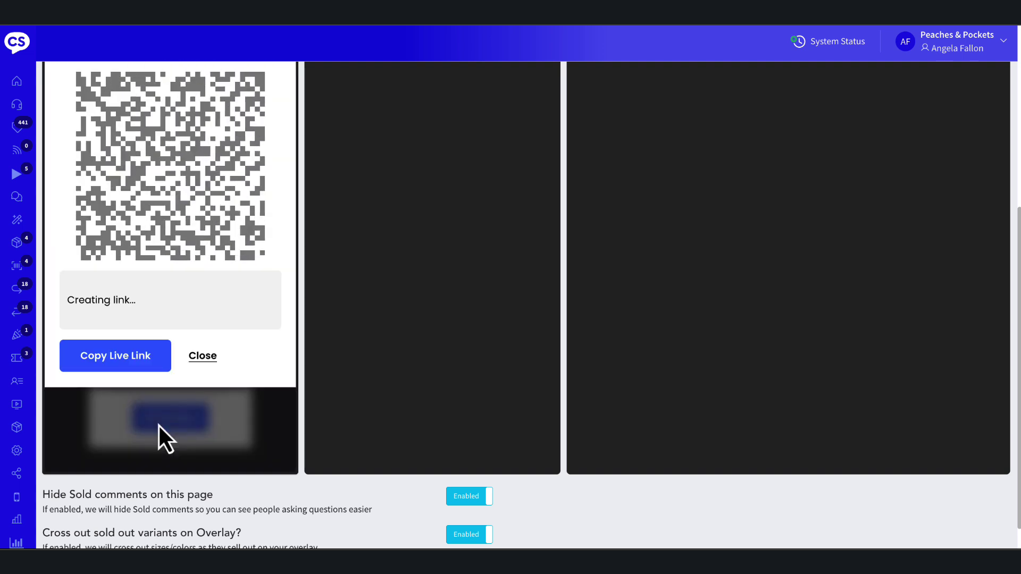
scroll(220, 290, "up", 2)
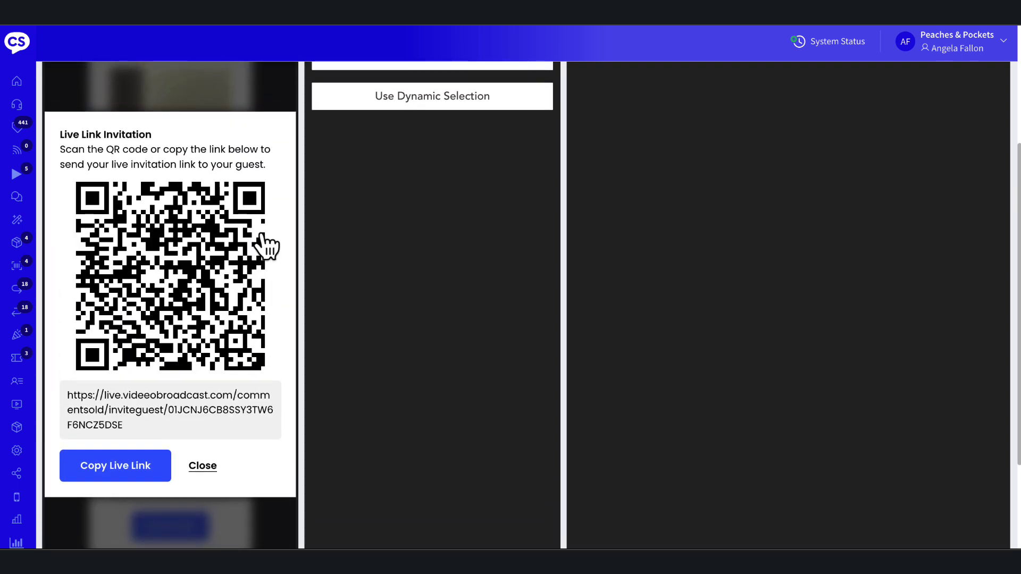
left_click_drag(271, 167, 58, 154)
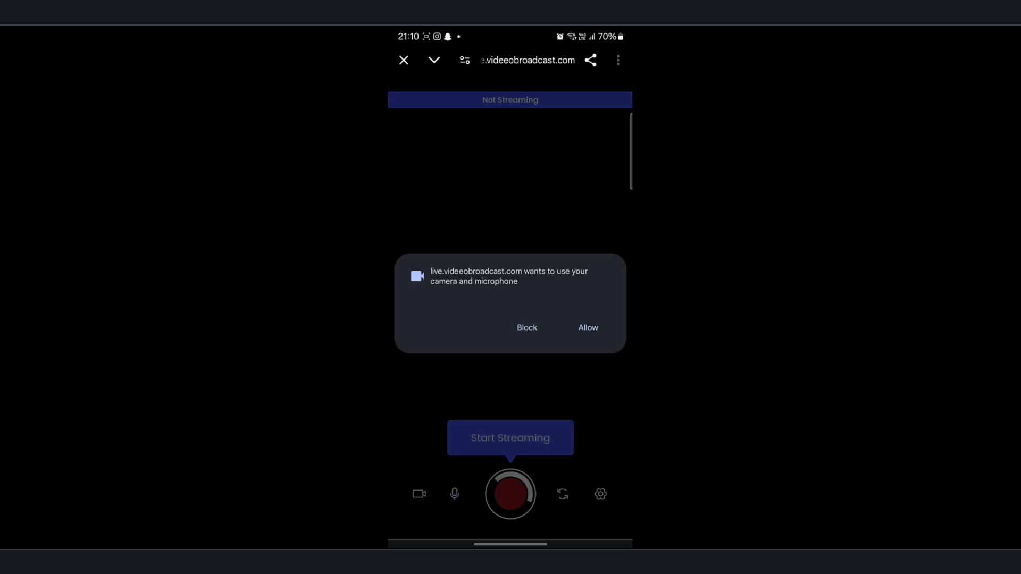
Step: On the guest's phone, allow camera and microphone access and start streaming the camera
left_click(589, 326)
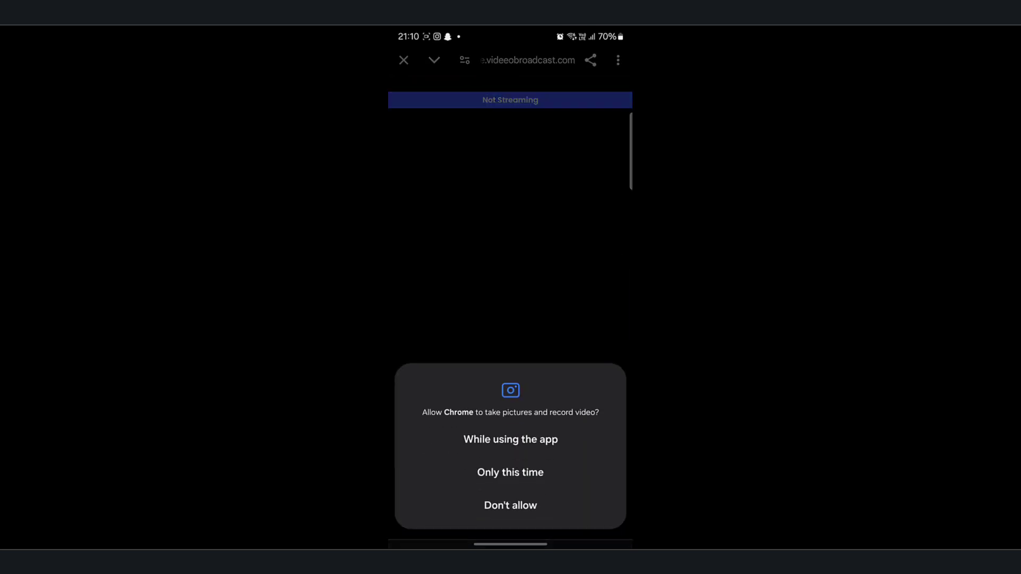
left_click(510, 472)
left_click(510, 472)
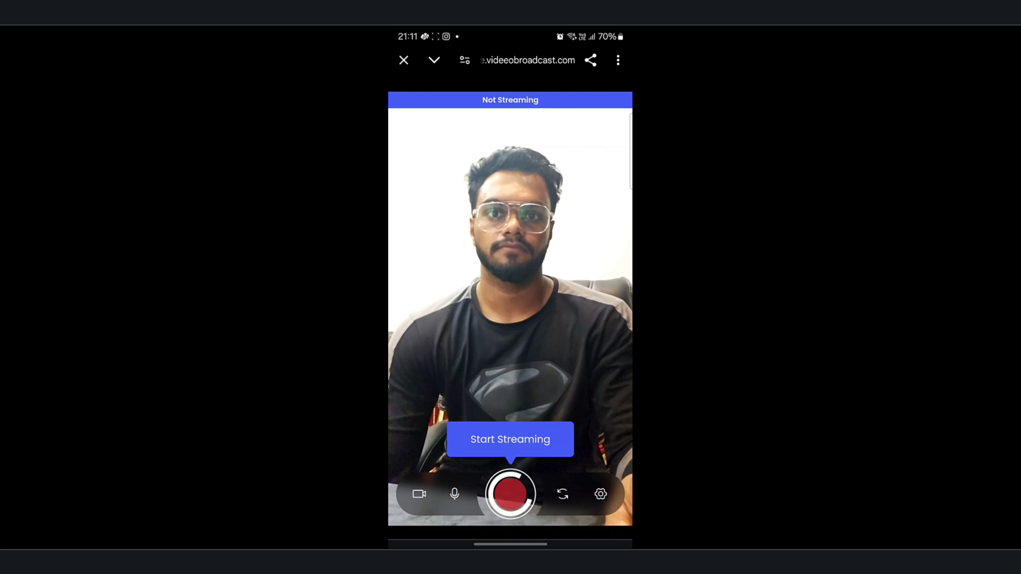
left_click(510, 494)
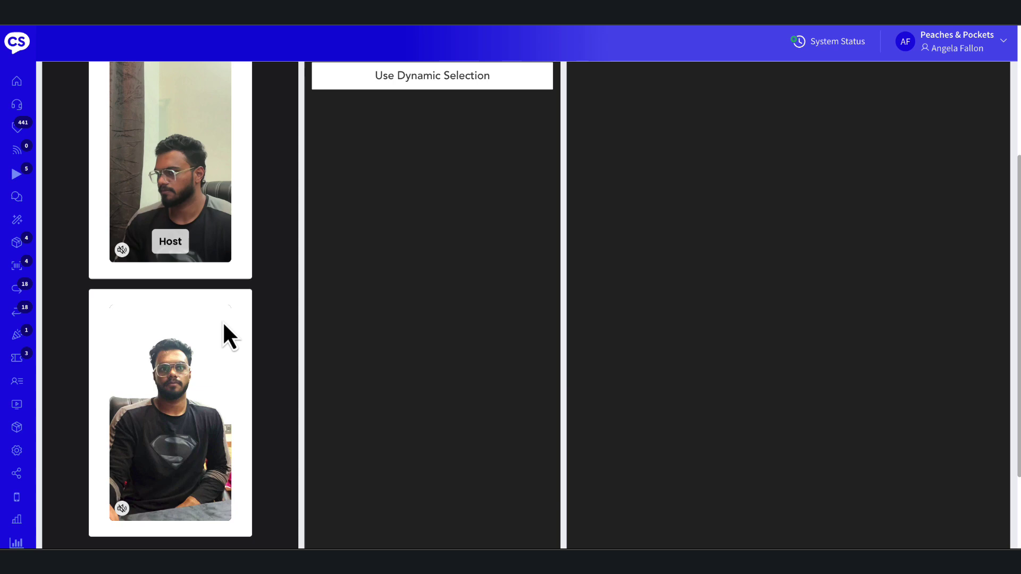
scroll(222, 325, "up", 3)
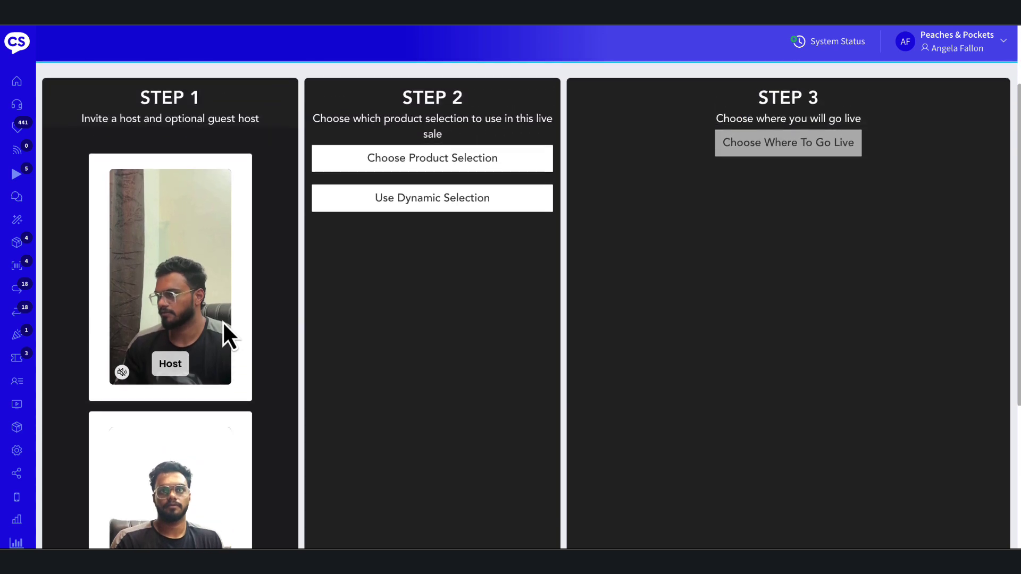
scroll(223, 325, "up", 2)
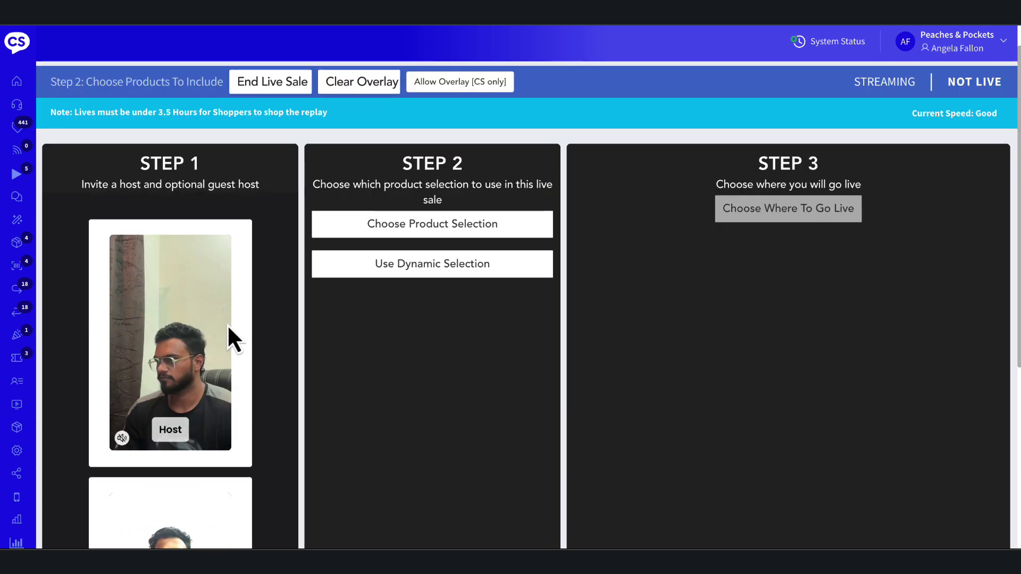
left_click(422, 226)
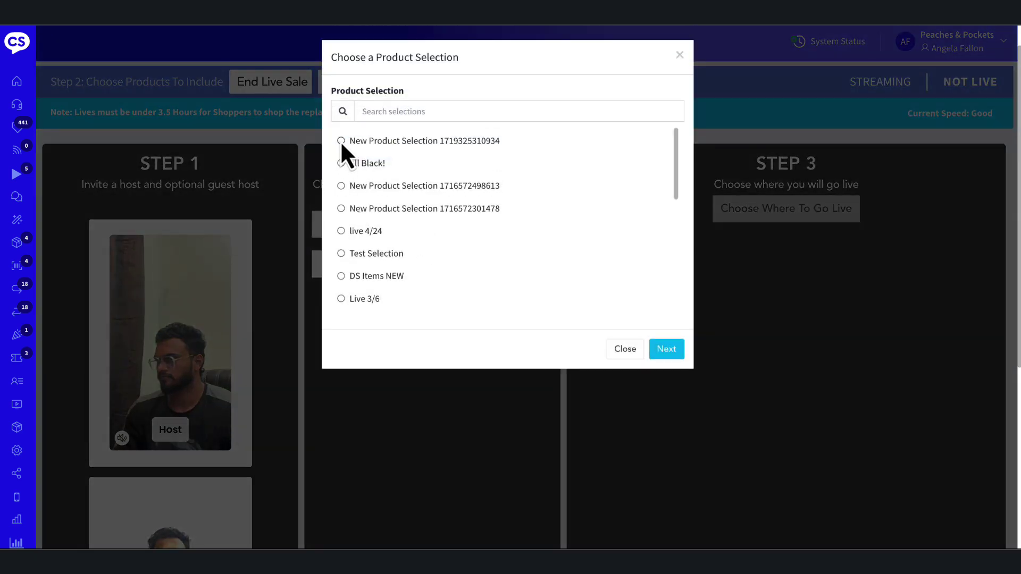
left_click(667, 351)
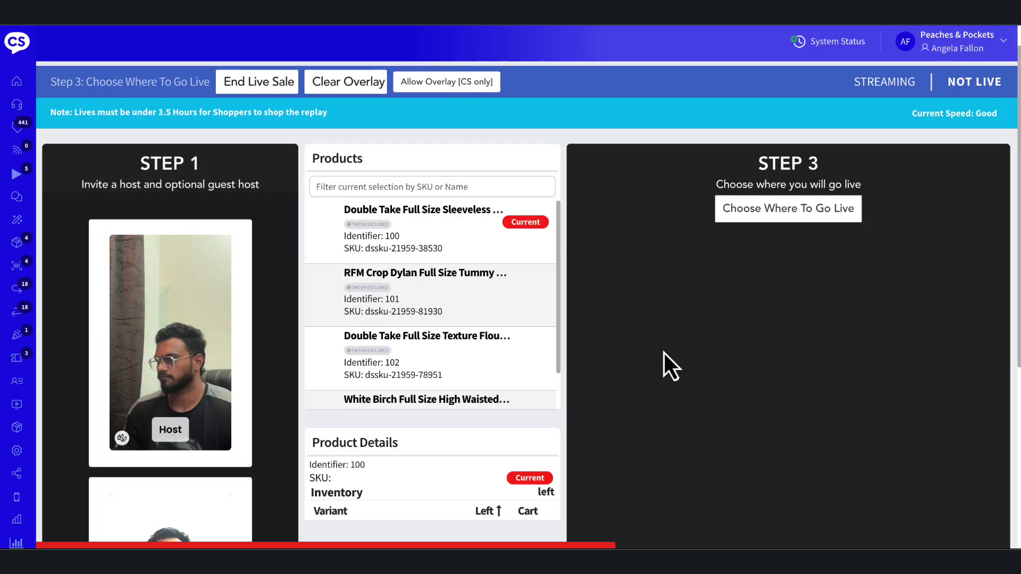
Step: Go live normally on the web only, with Live in the App unchecked
left_click(769, 216)
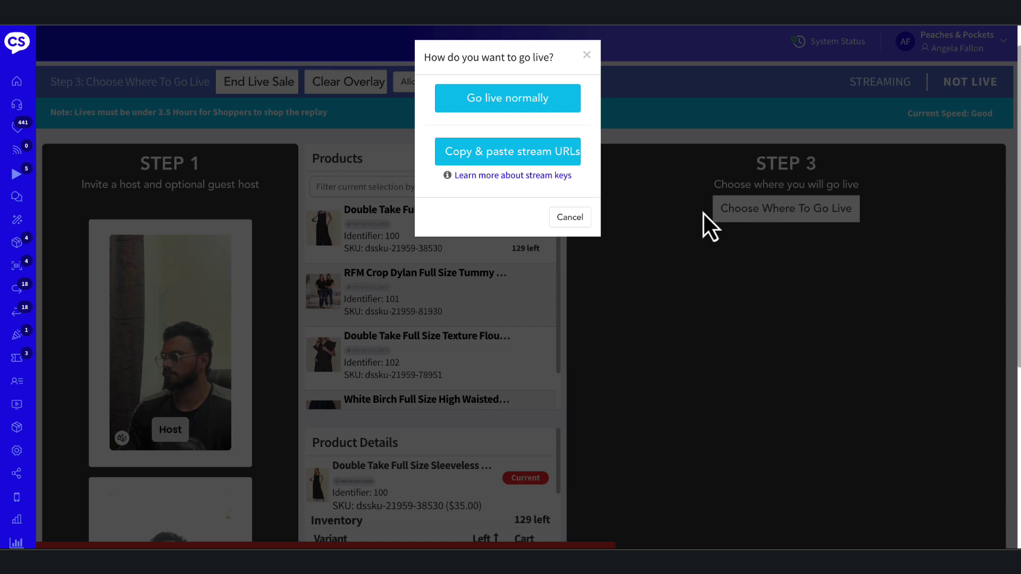
left_click(510, 101)
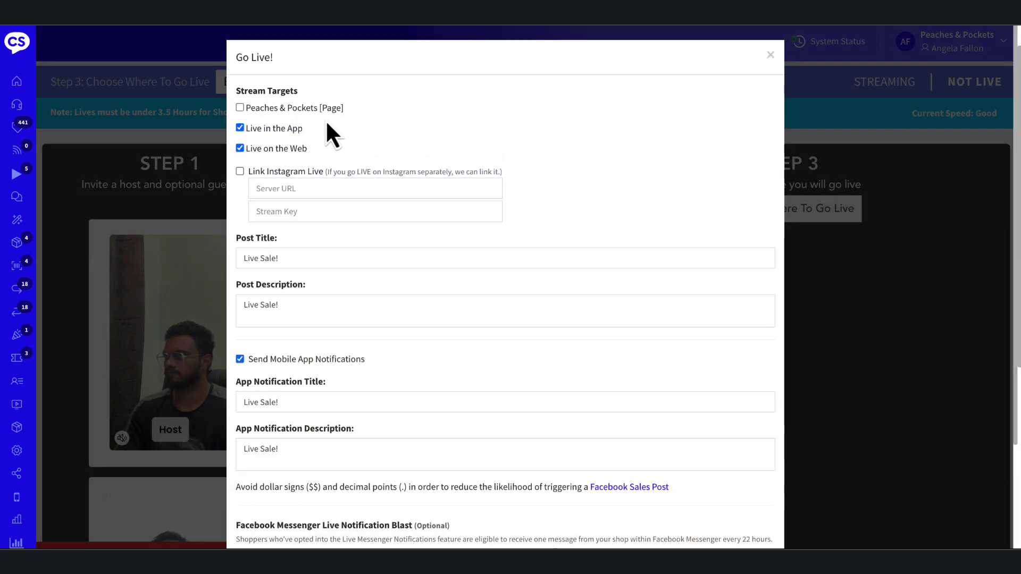
left_click(239, 128)
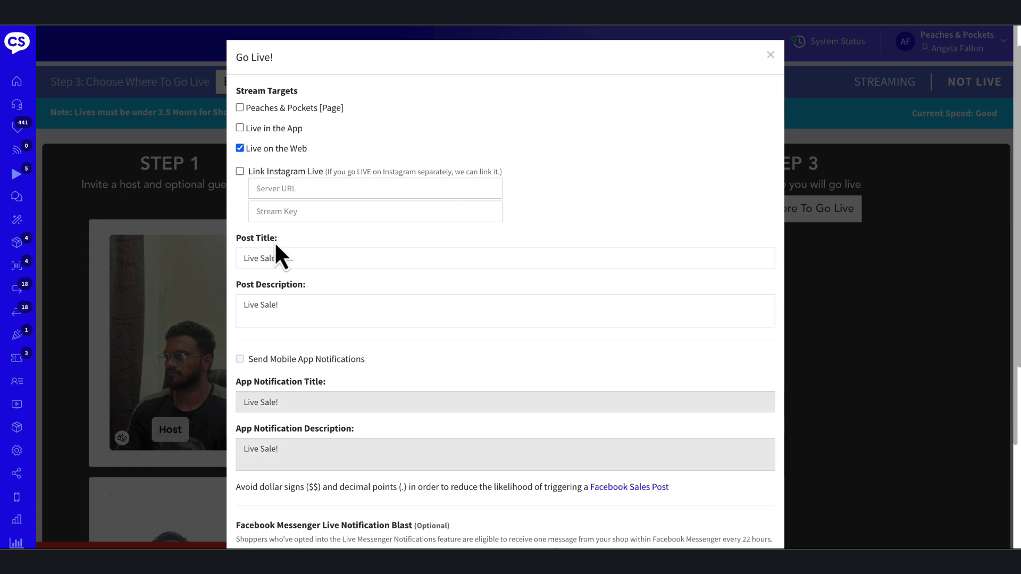
left_click_drag(337, 287, 234, 288)
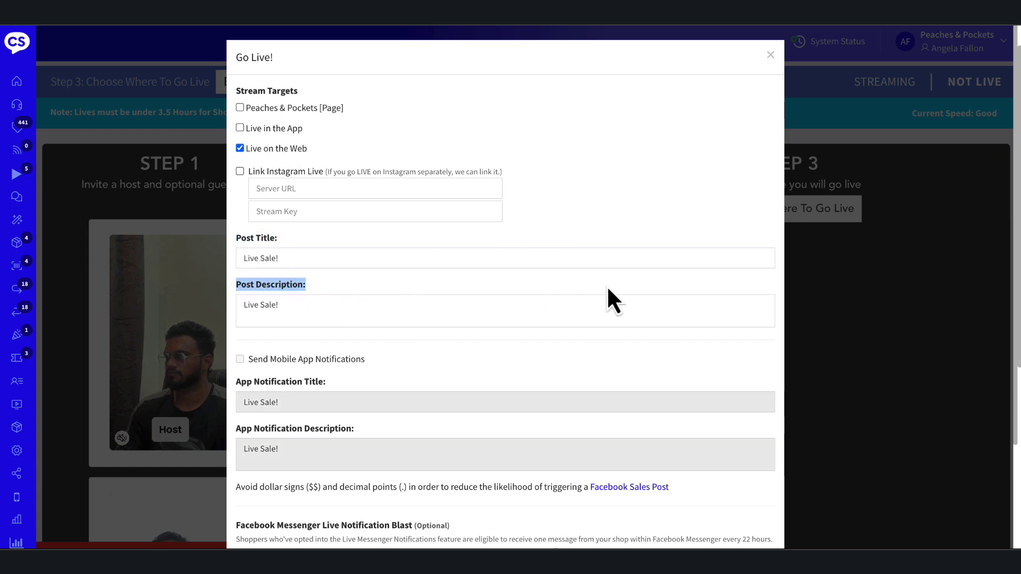
scroll(608, 286, "down", 3)
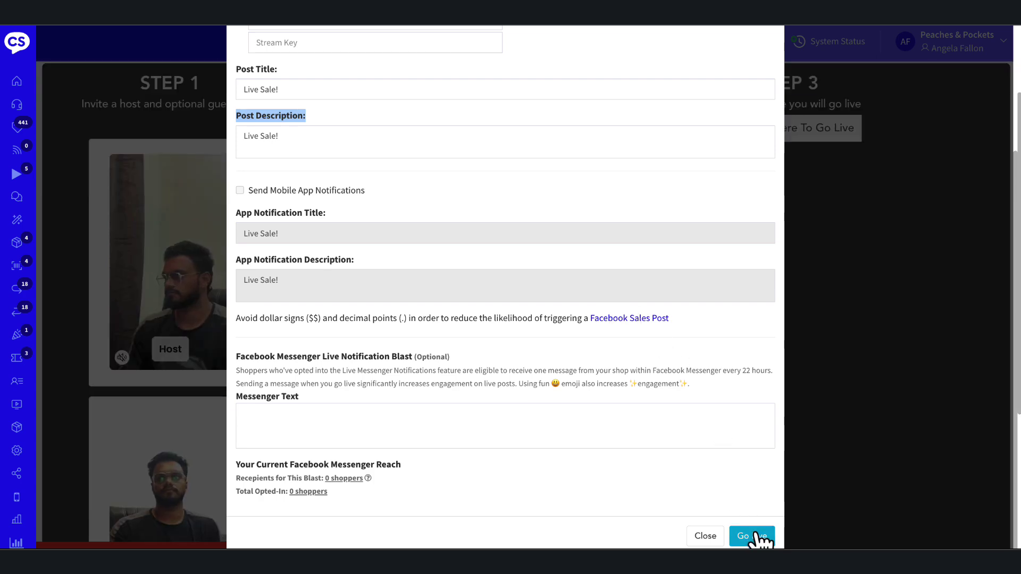
left_click(761, 538)
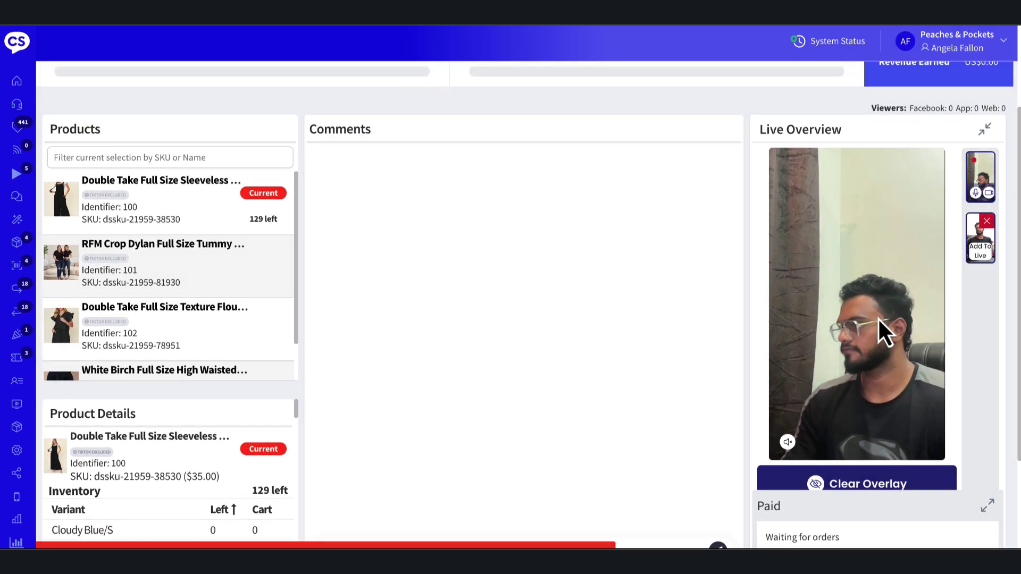
Step: Add the guest host to the live using the picture-in-picture layout
left_click(983, 254)
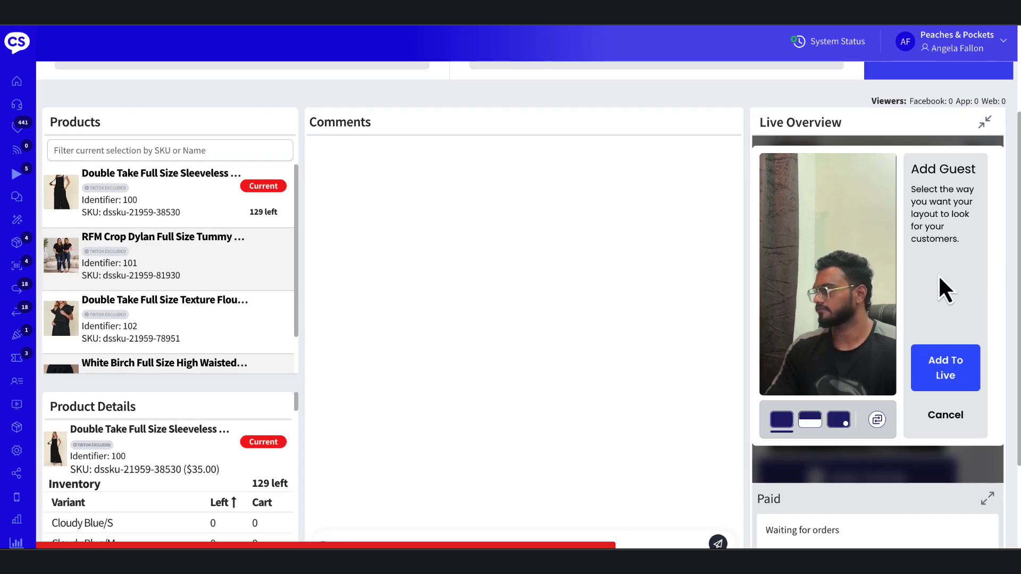
left_click(811, 425)
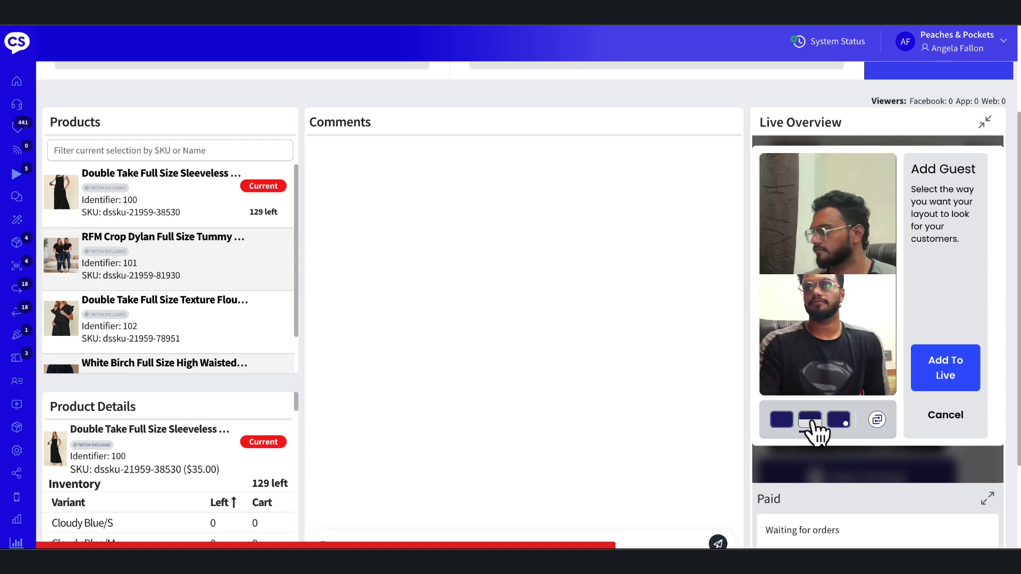
left_click(838, 423)
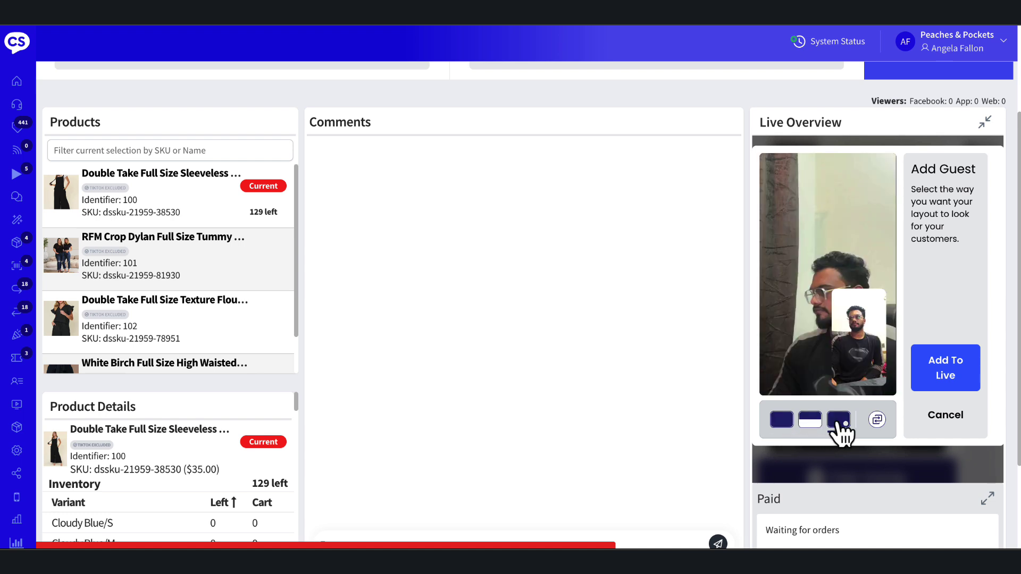
left_click(950, 372)
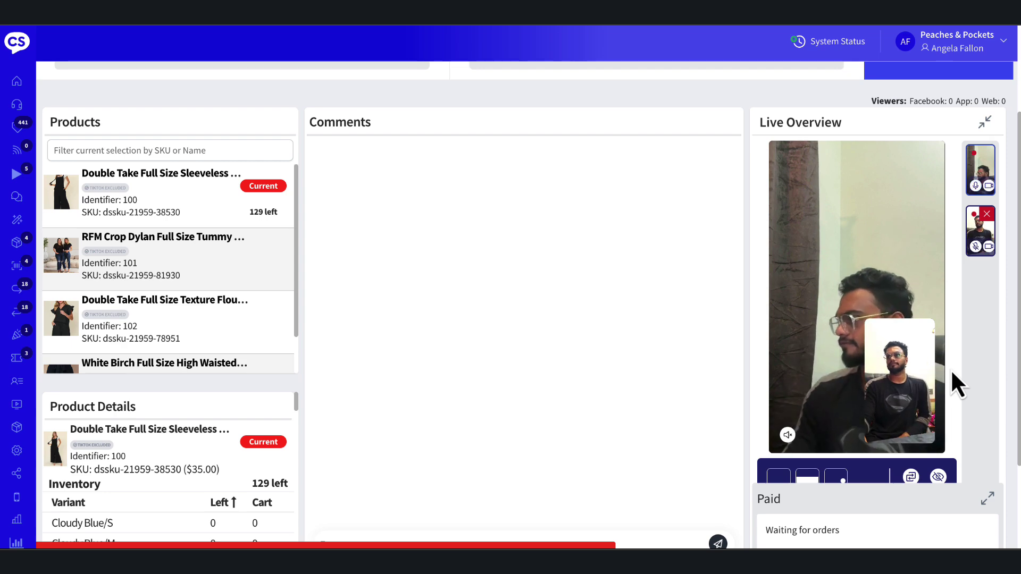
scroll(893, 367, "down", 1)
scroll(889, 367, "down", 1)
scroll(888, 367, "up", 2)
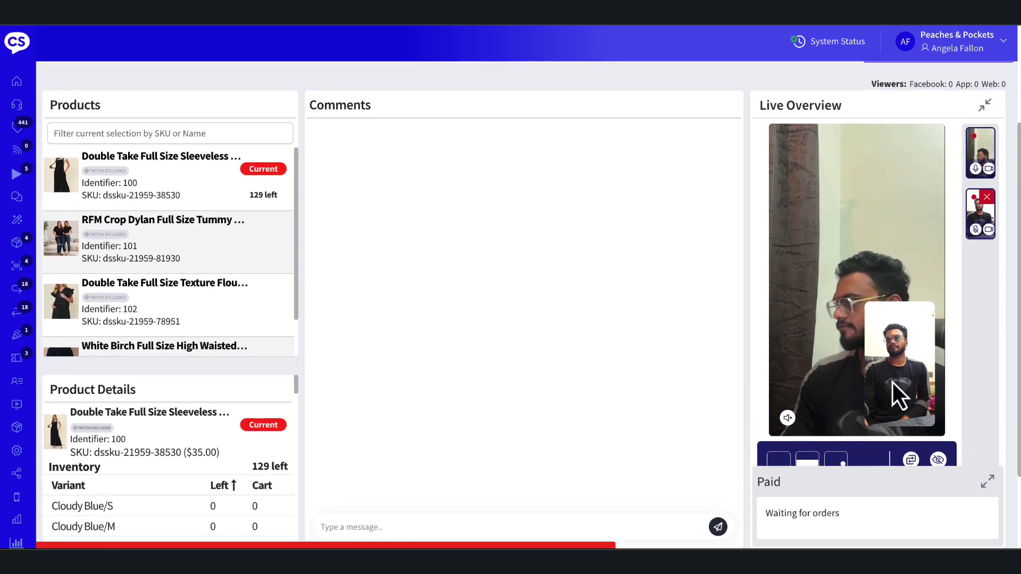
left_click(911, 460)
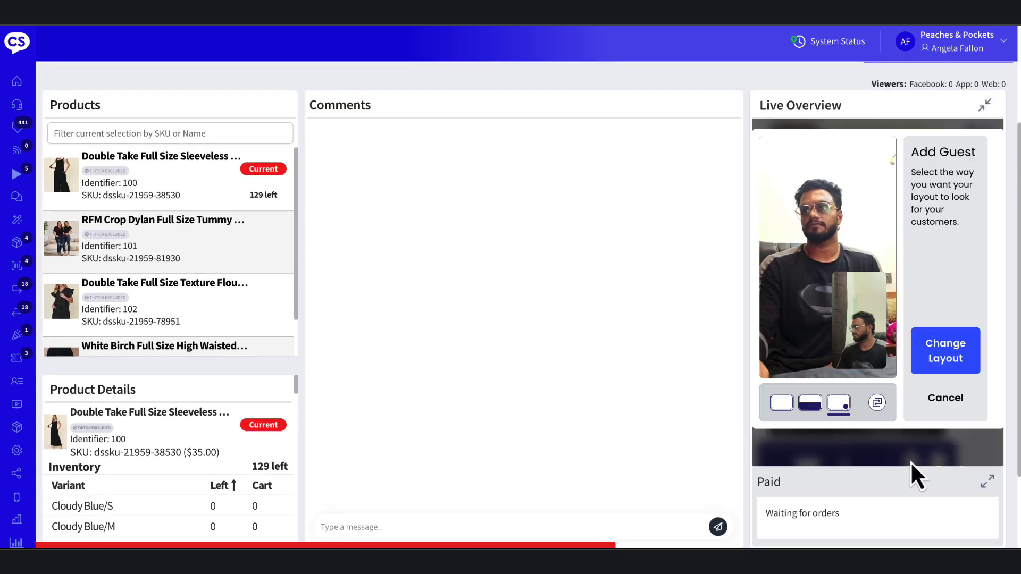
left_click(878, 404)
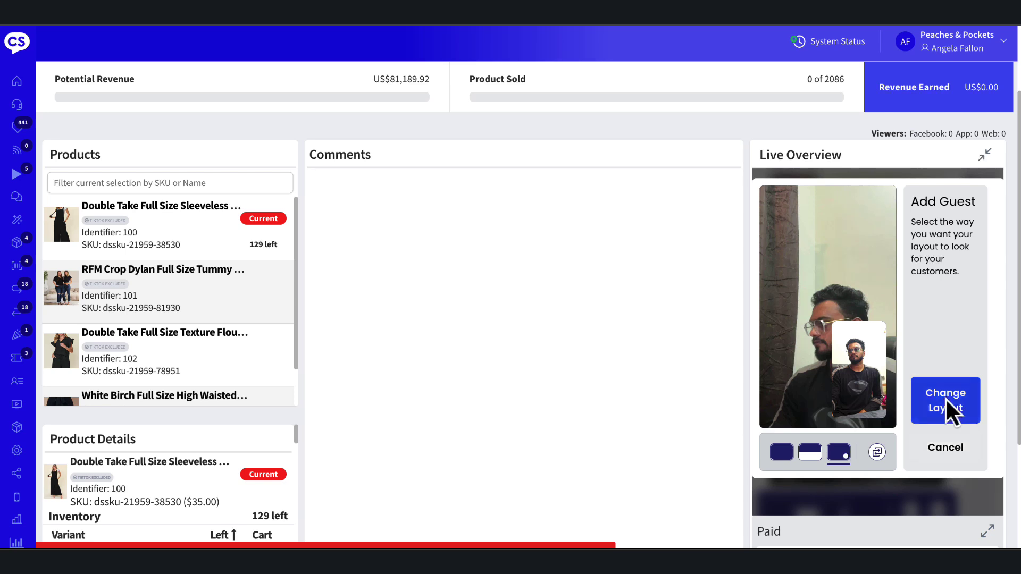
left_click(945, 398)
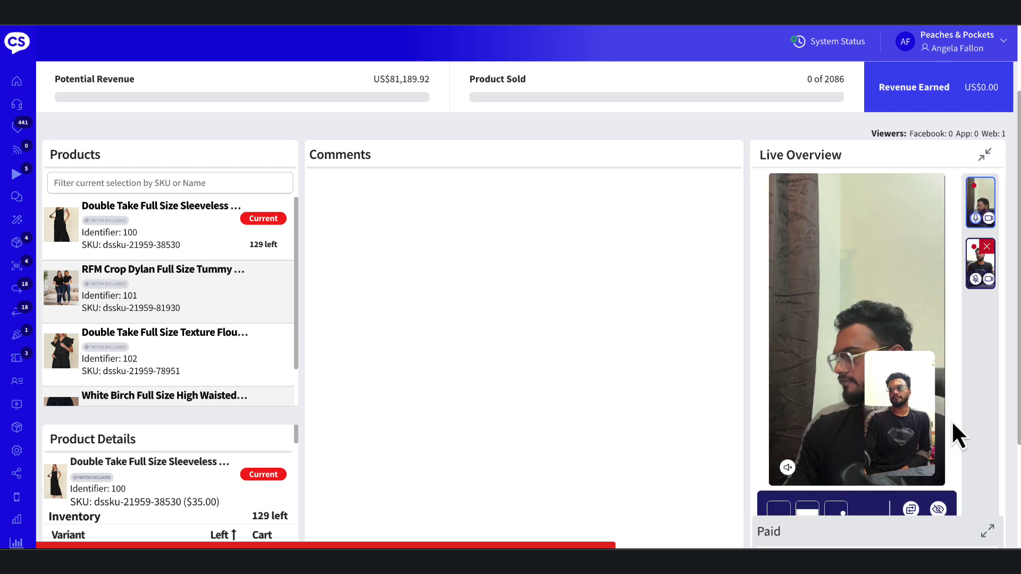
left_click(988, 279)
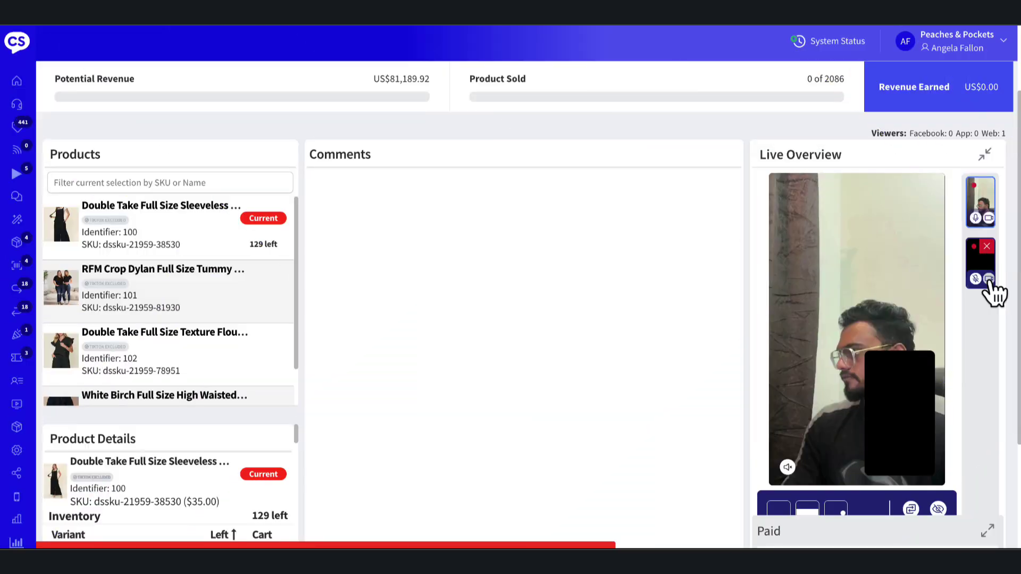
Step: Send the guest host to the waiting room, then add them back to the live
left_click(986, 246)
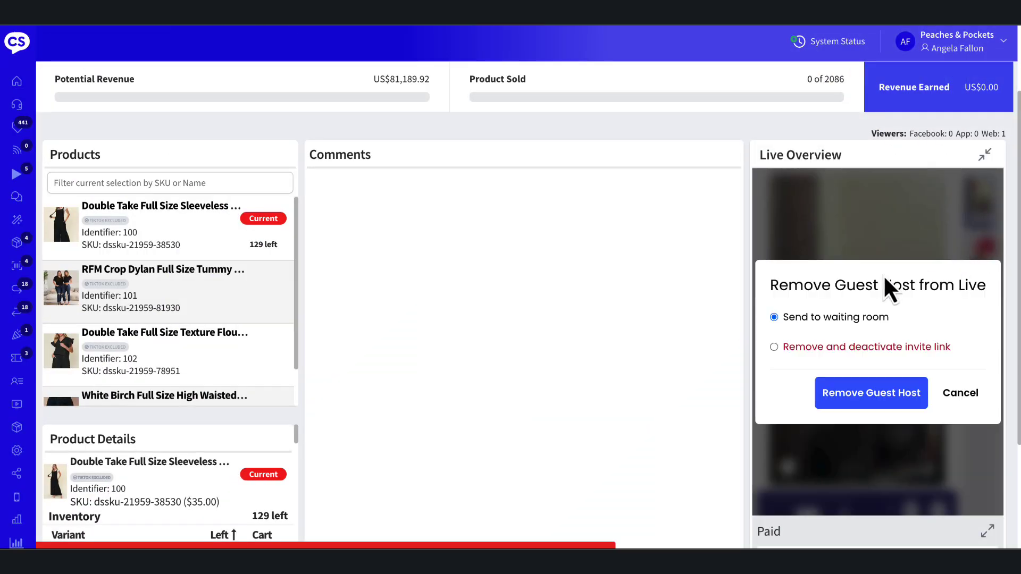
left_click_drag(900, 320, 808, 324)
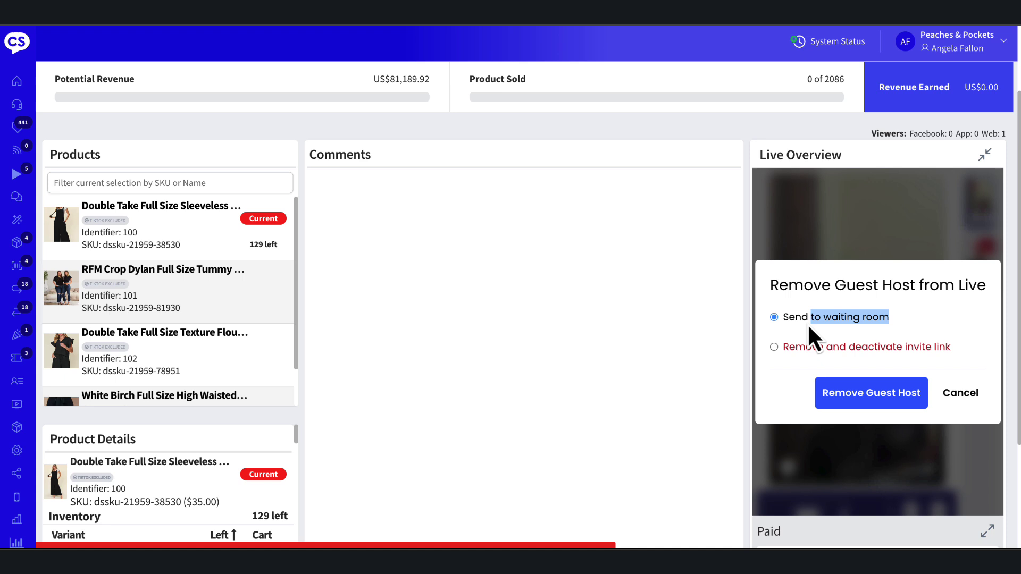
left_click(854, 393)
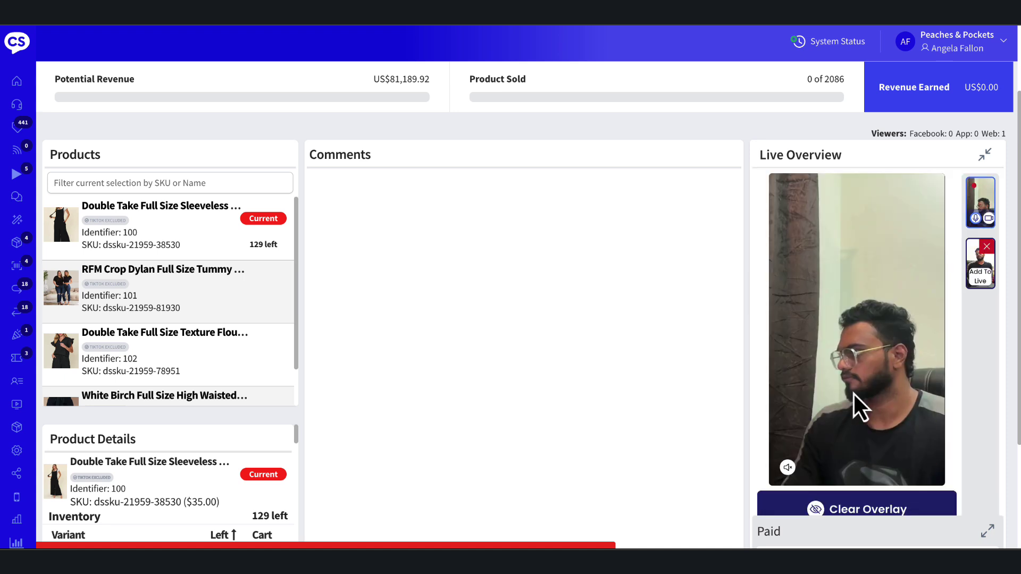
left_click(978, 276)
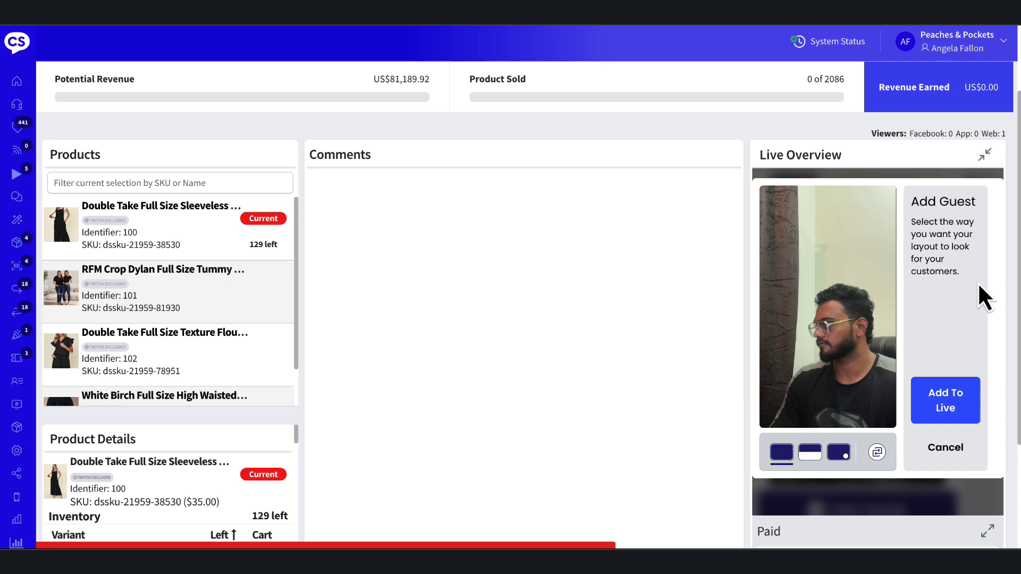
left_click(946, 413)
Step: Remove the guest host from the live and deactivate their invite link
scroll(941, 373, "down", 1)
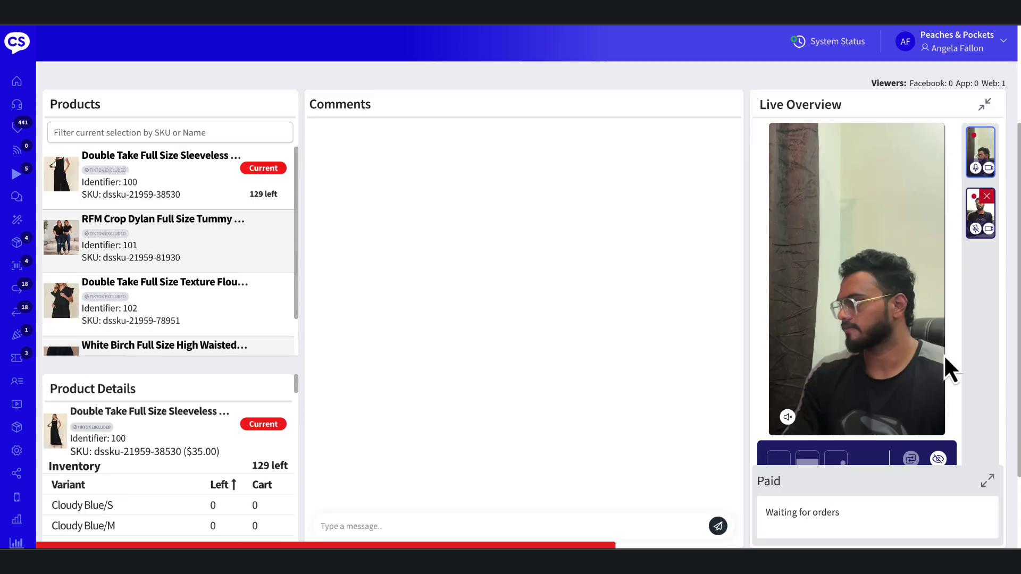
left_click(986, 197)
left_click_drag(949, 297, 856, 307)
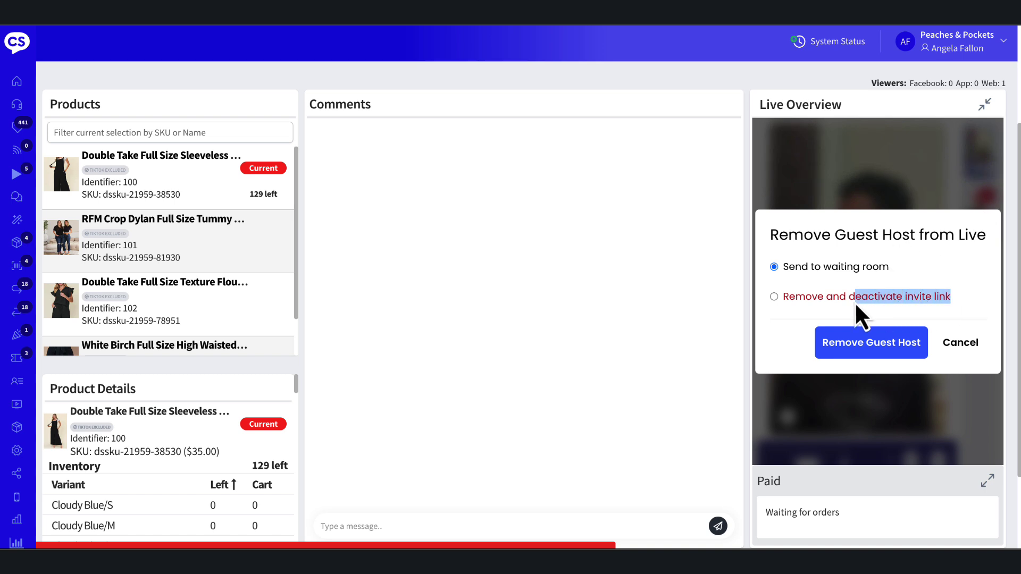
left_click(774, 296)
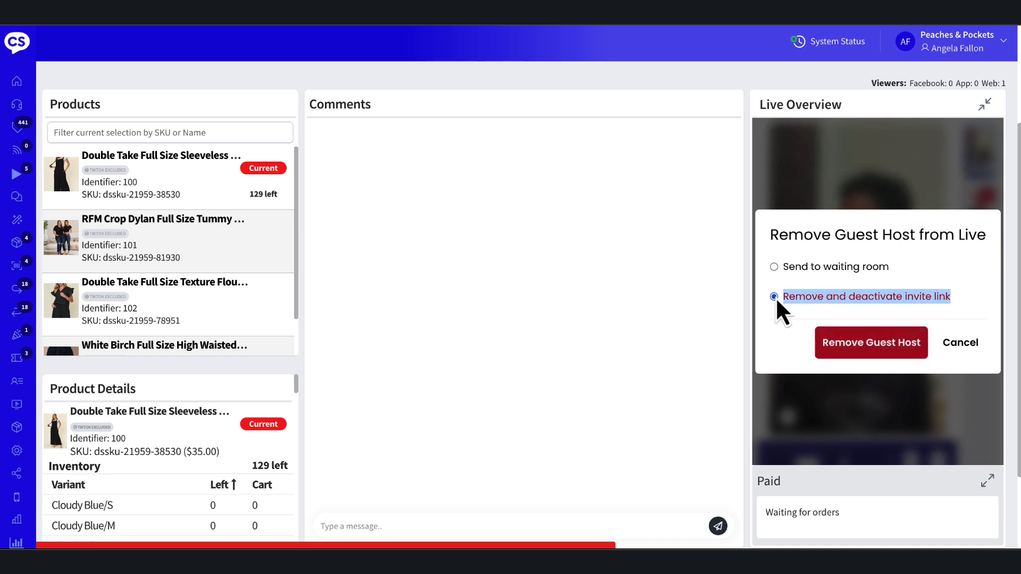
left_click(870, 345)
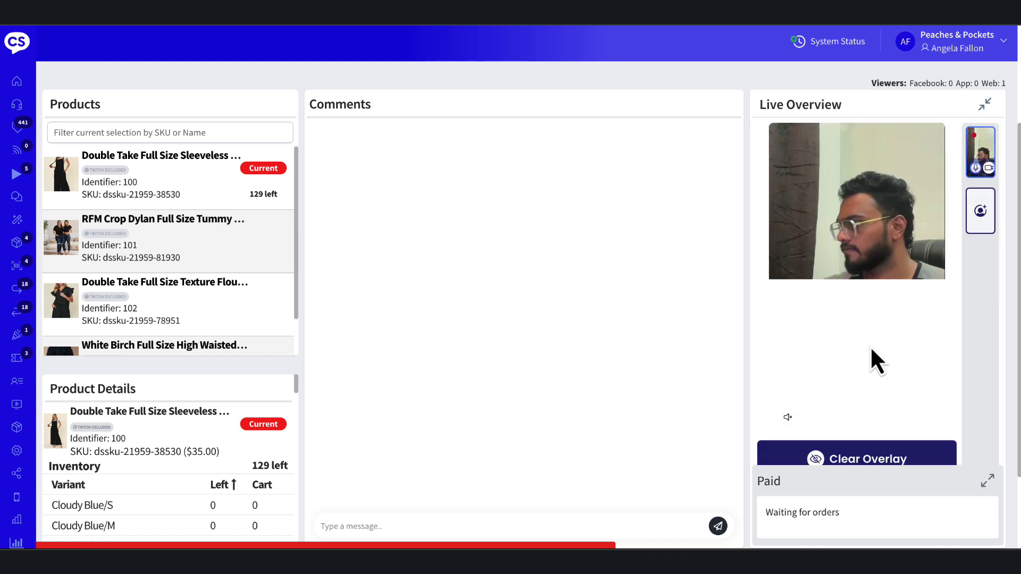